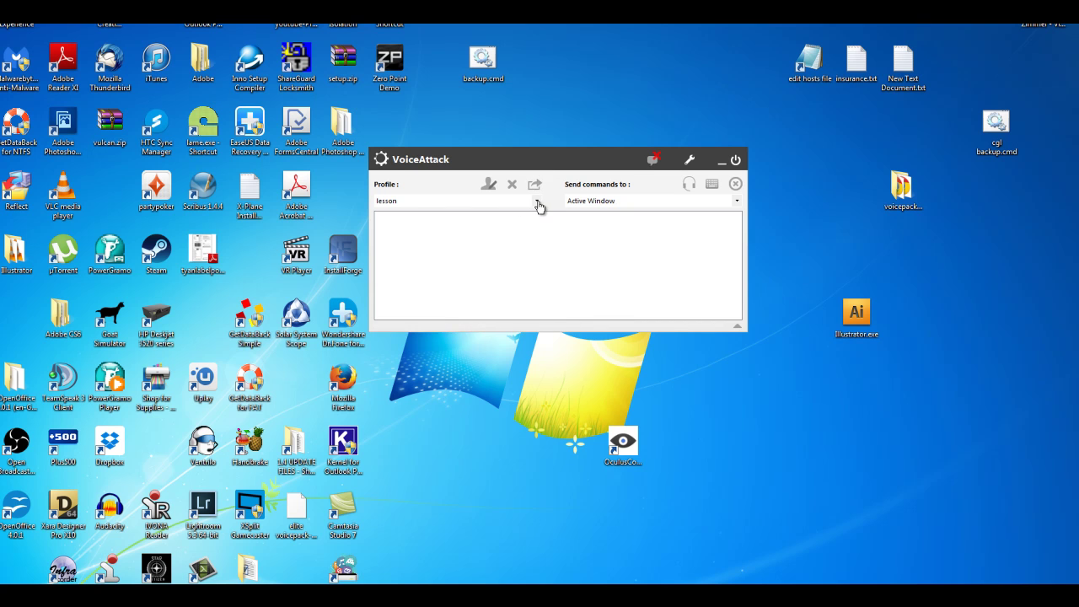
Show the Profile dropdown with the saved profiles and the create-new option
click(537, 203)
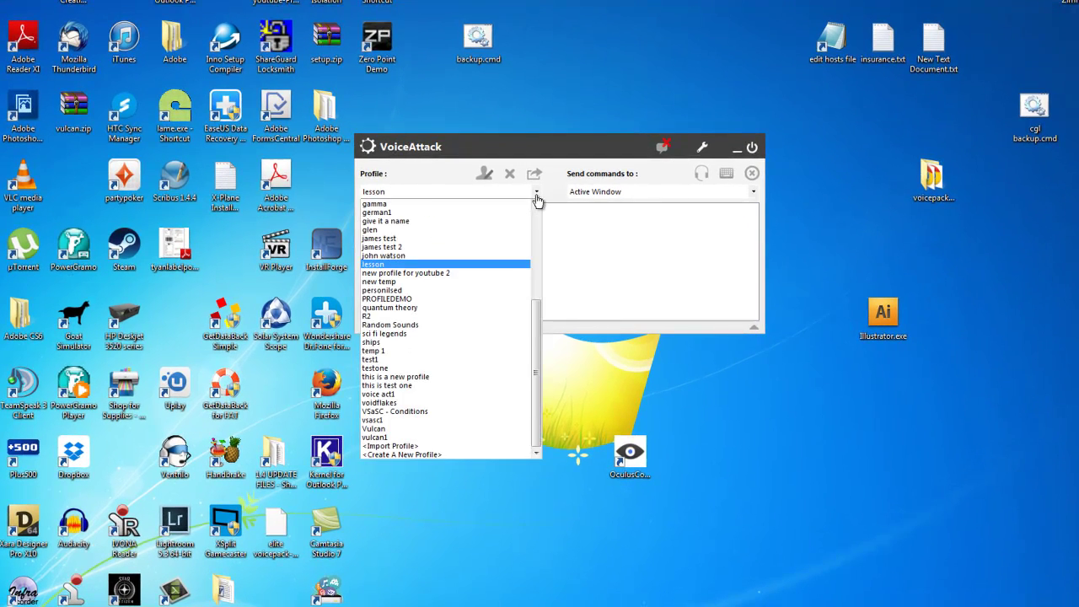
Create a new profile and name it with the person's full name
click(425, 455)
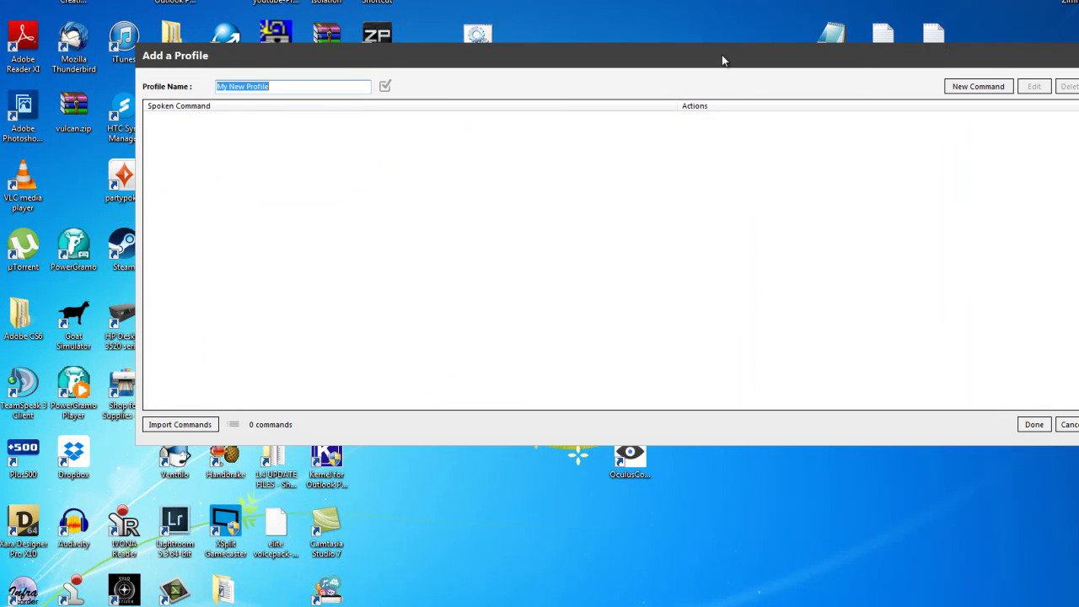
drag(712, 55, 716, 40)
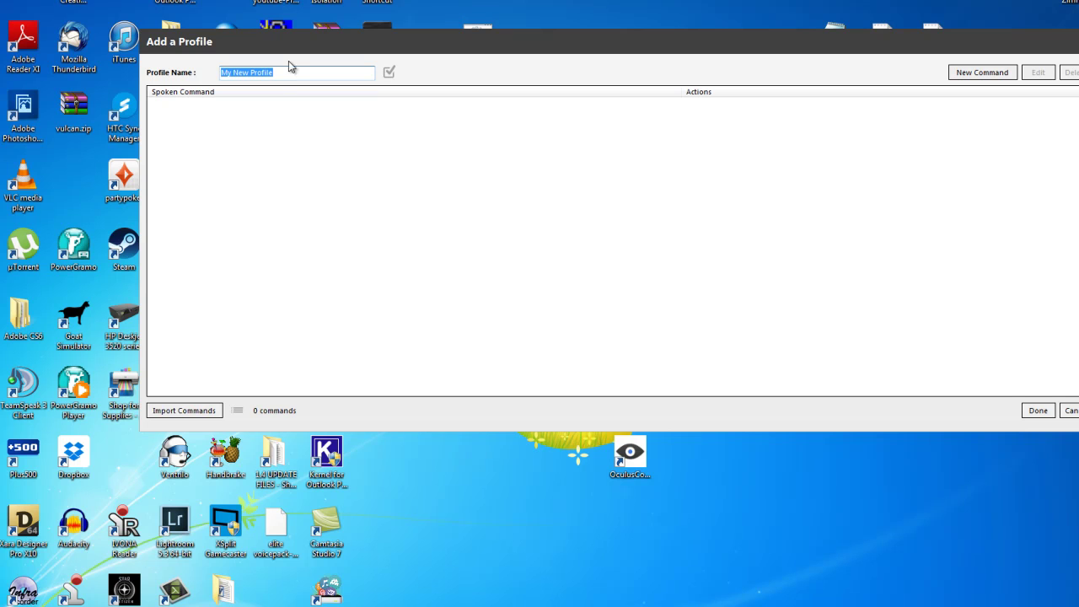
Add a new command triggered by the phrase 'Do you like responding to my commands'
click(971, 77)
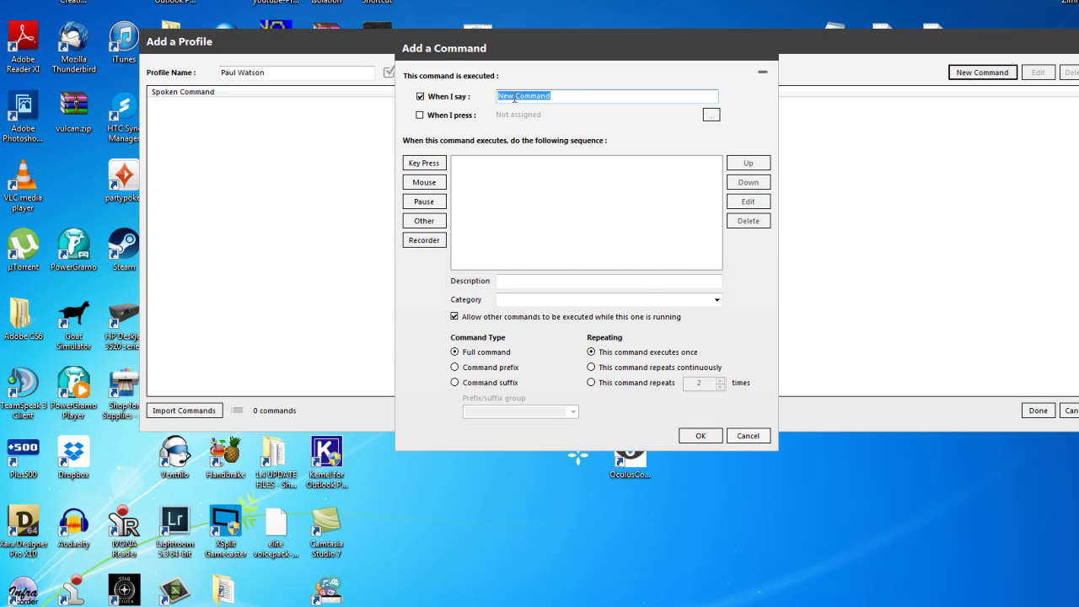
click(562, 97)
double_click(563, 94)
text(Do you like responding to )
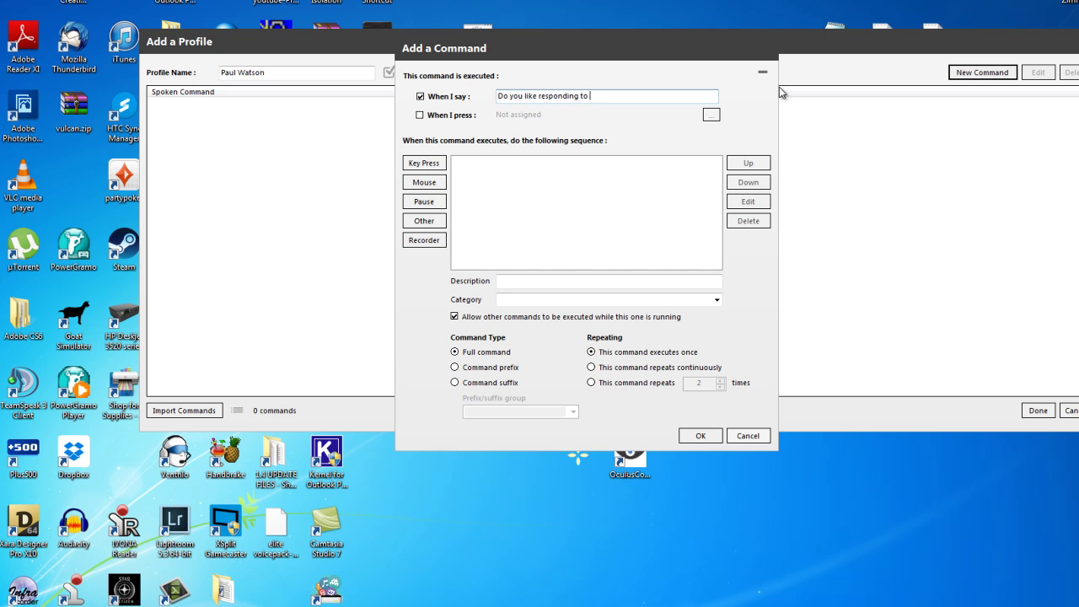
text(my commands)
Choose Play a Sound as the command's special action and bring up the sound-file browser
click(426, 223)
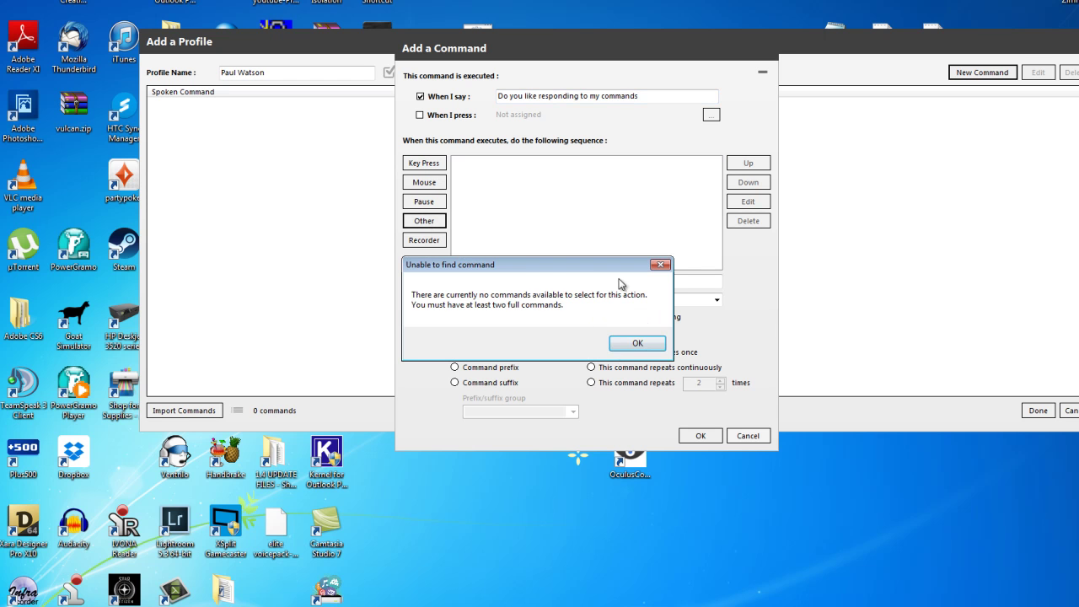
click(636, 346)
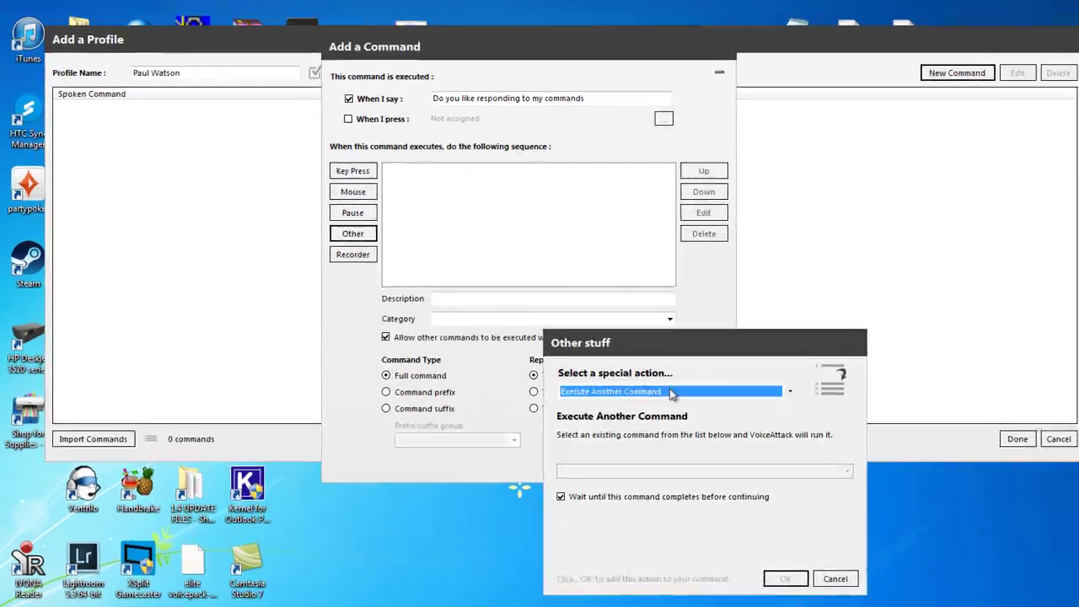
drag(787, 325, 696, 150)
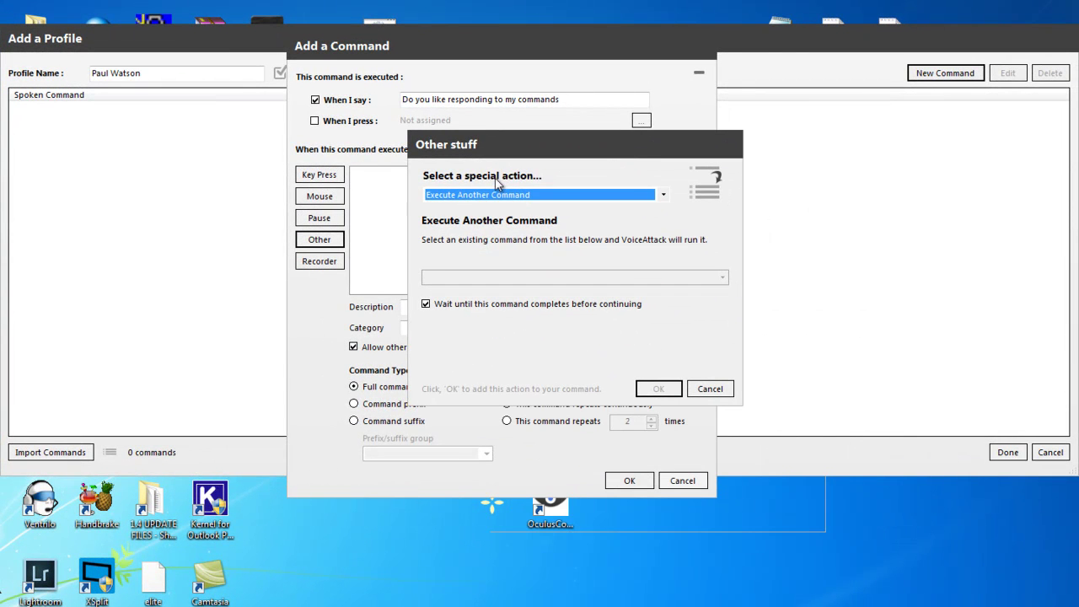
click(664, 195)
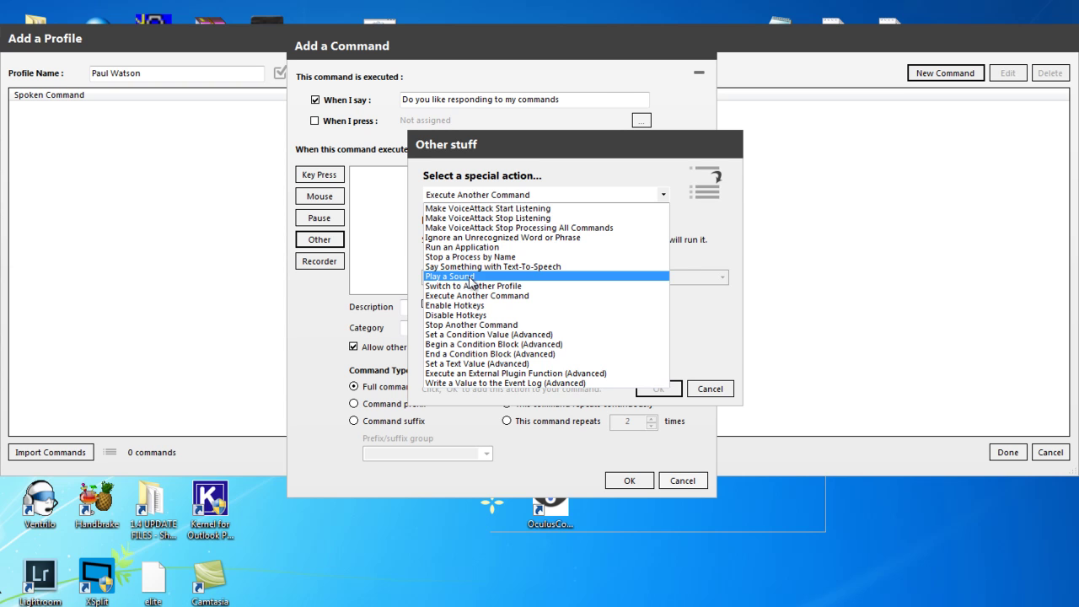
click(470, 276)
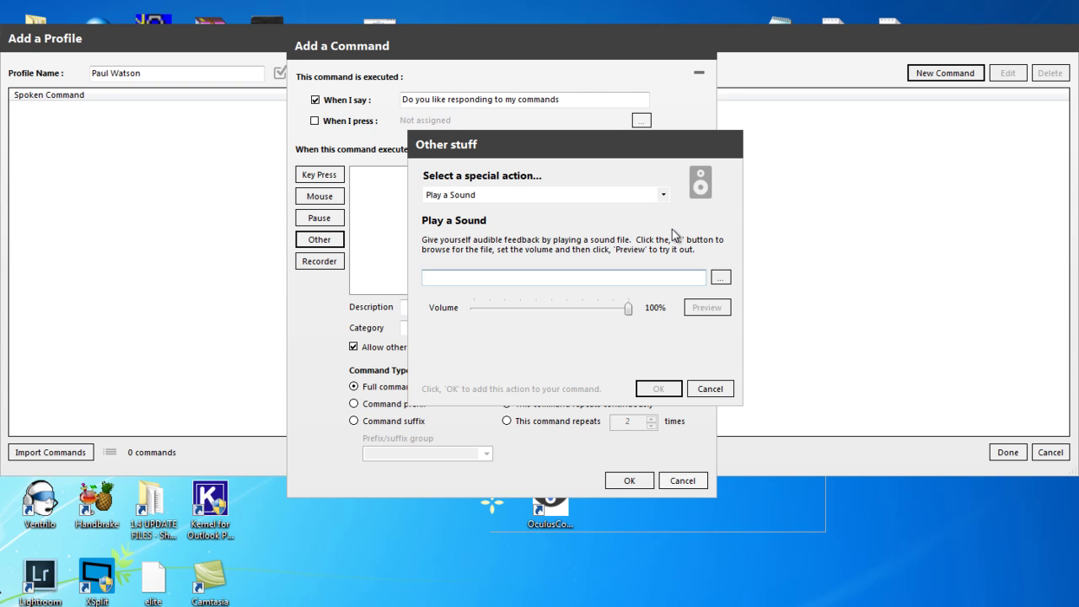
click(721, 278)
drag(786, 145, 479, 70)
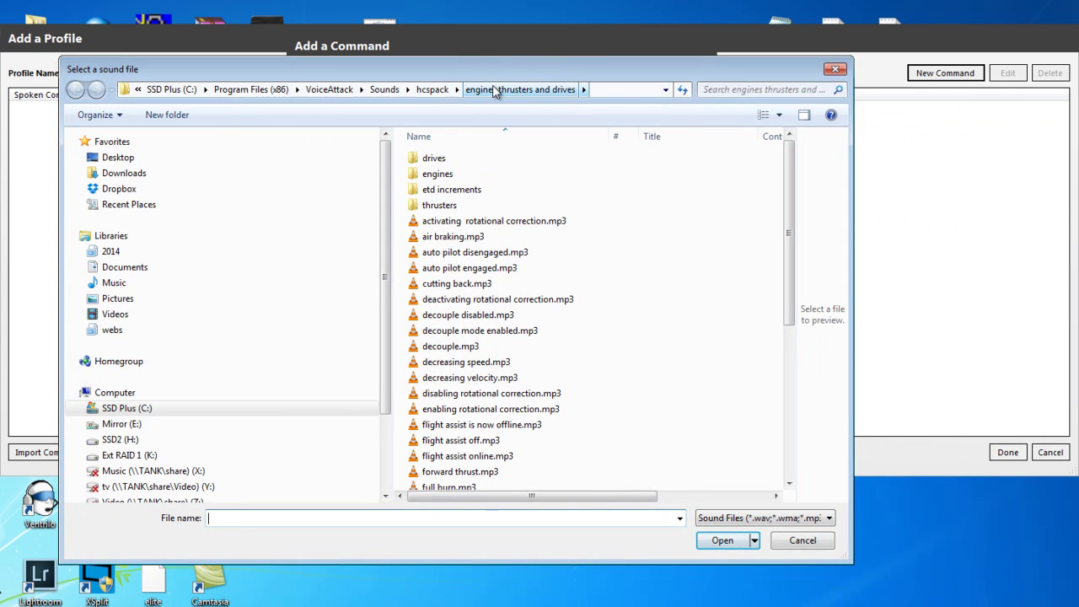
Pick yes.mp3 from the hcspack\acknowledgements folder as the sound file
click(432, 89)
scroll(789, 178, down, 1)
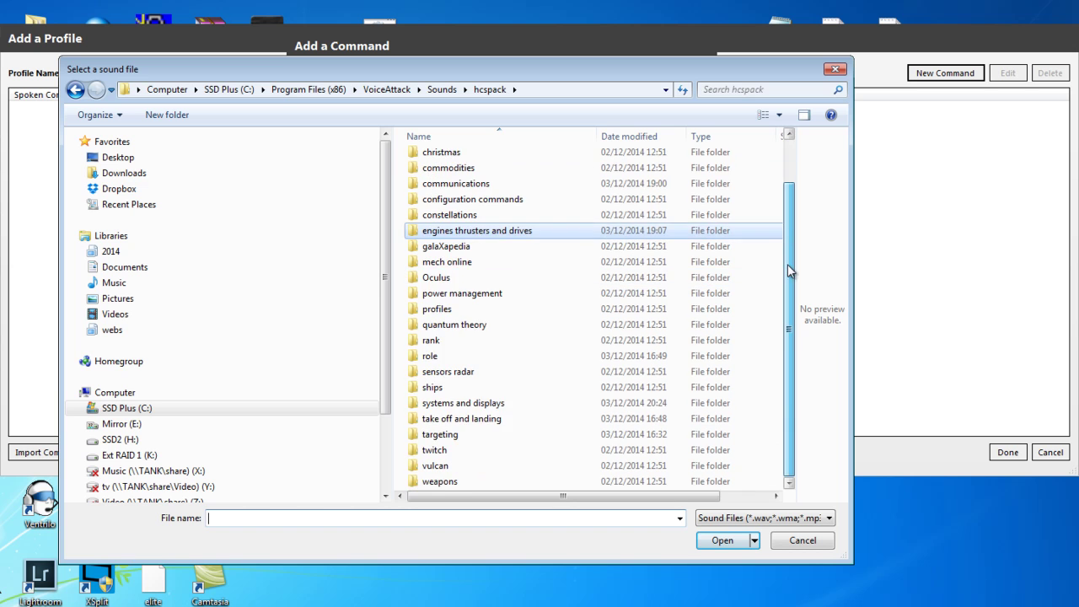
scroll(535, 183, up, 1)
click(465, 175)
click(447, 160)
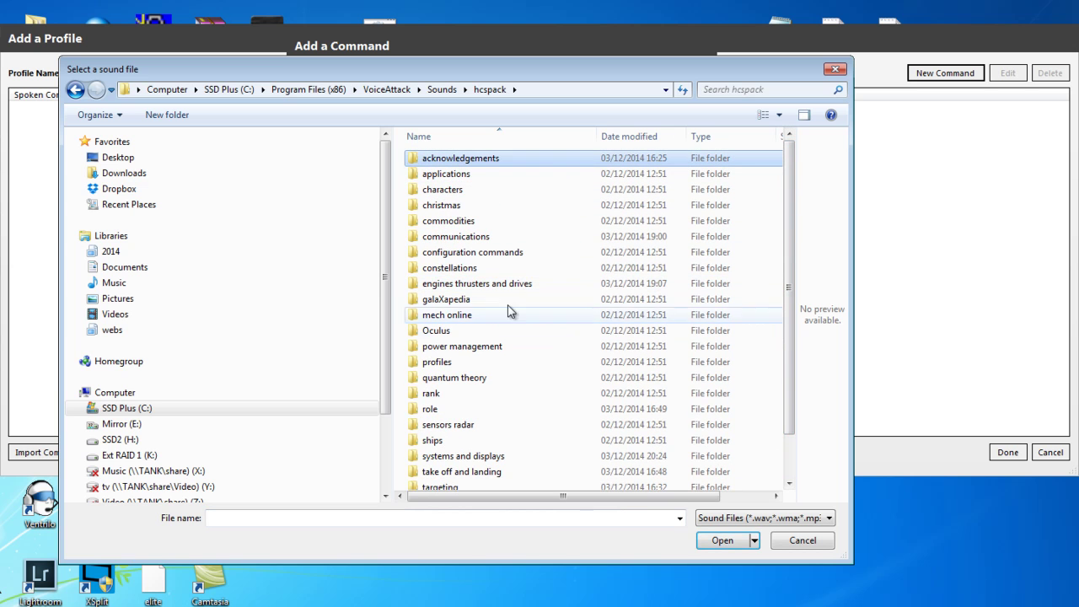
double_click(451, 159)
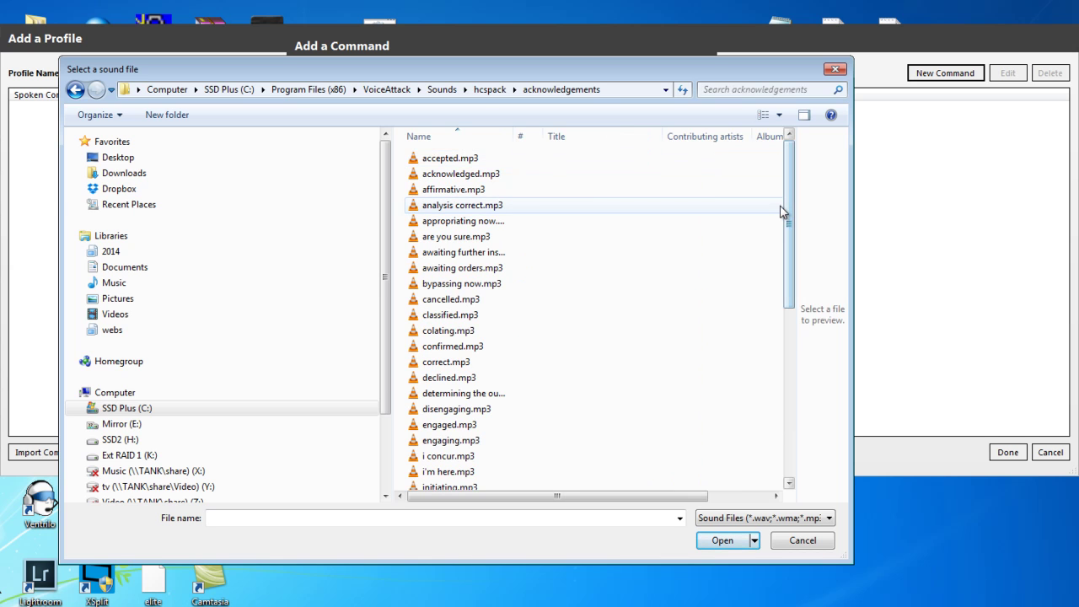
click(458, 190)
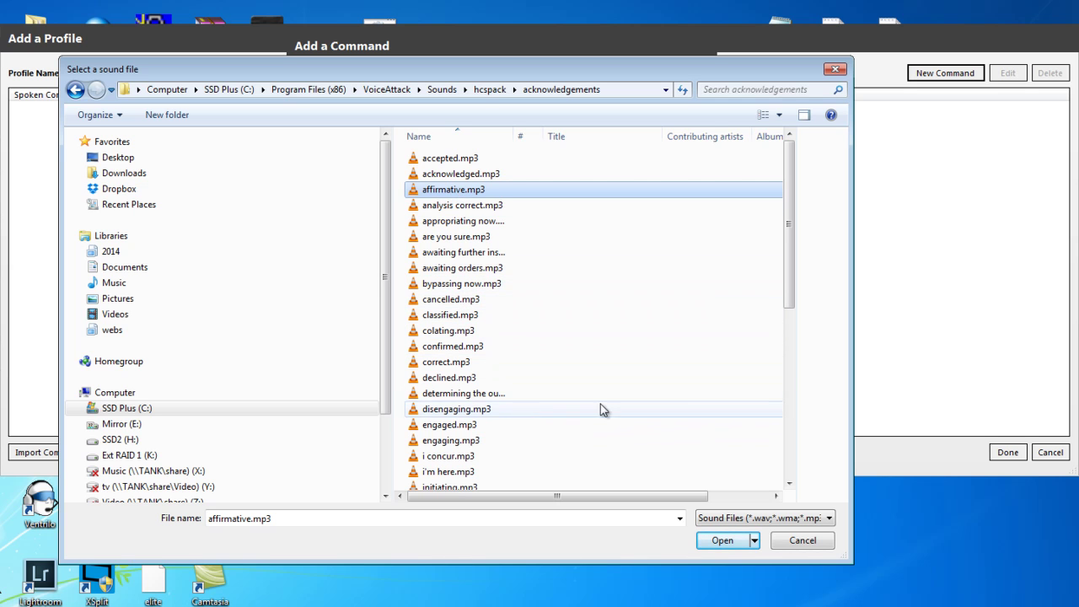
drag(783, 292, 769, 482)
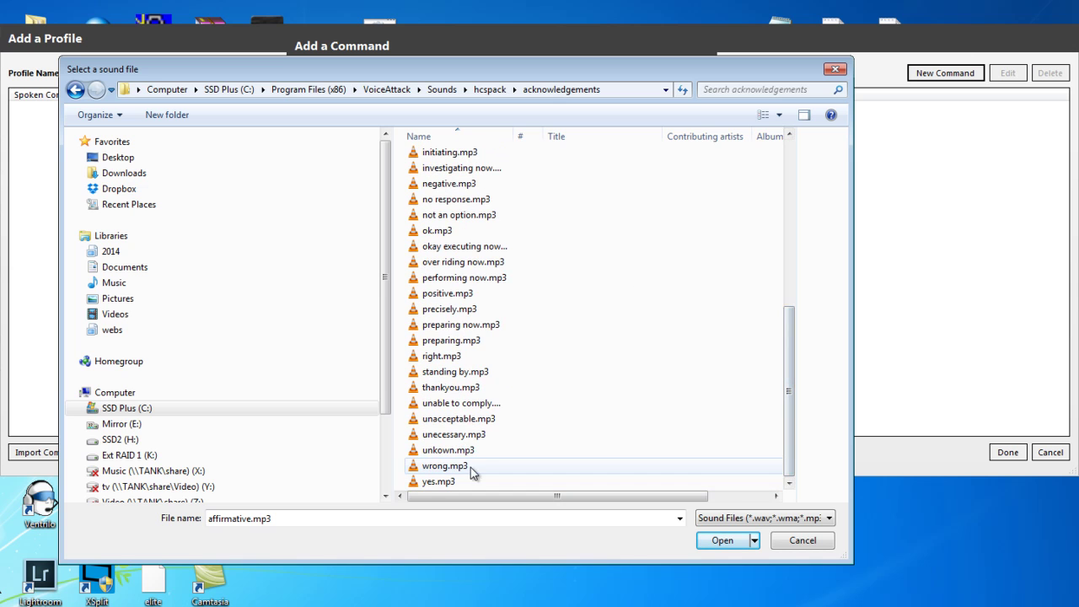
drag(795, 393, 758, 481)
click(436, 484)
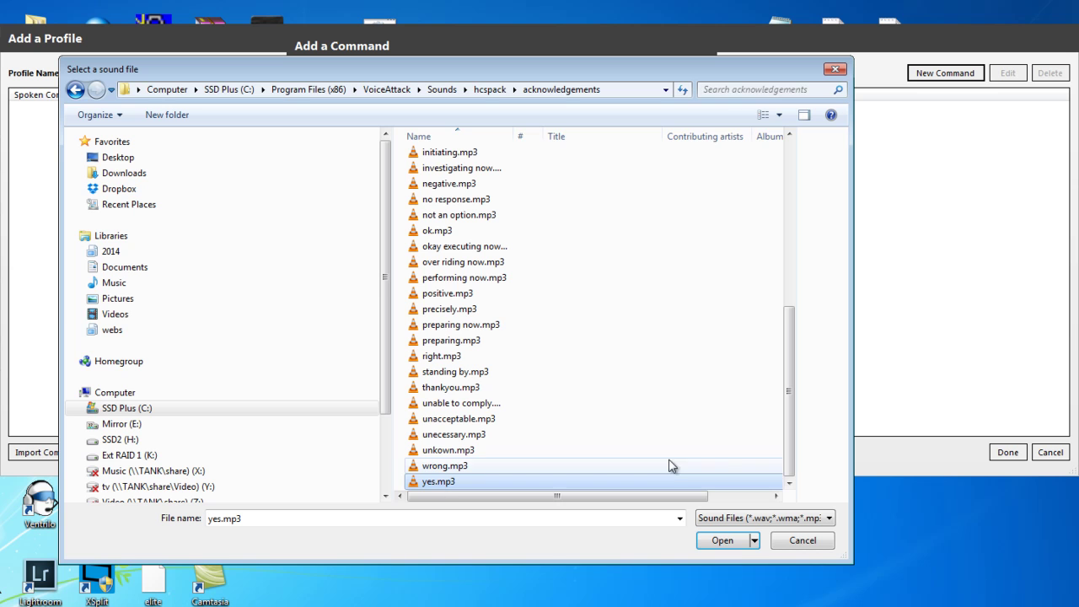
click(721, 541)
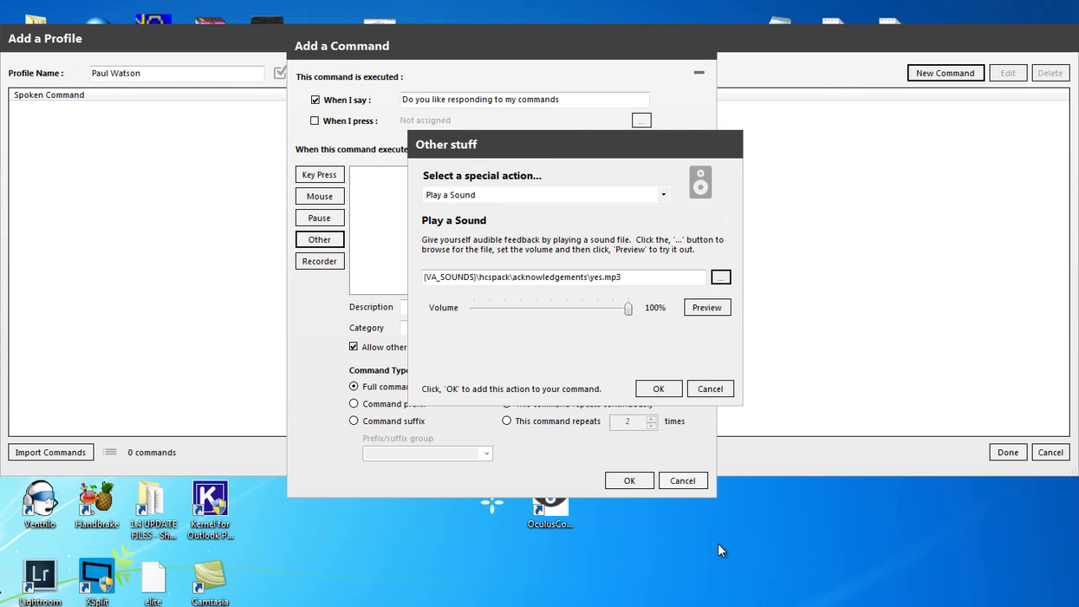
Preview yes.mp3 and add the Play sound action to the command
click(705, 308)
click(701, 309)
click(657, 389)
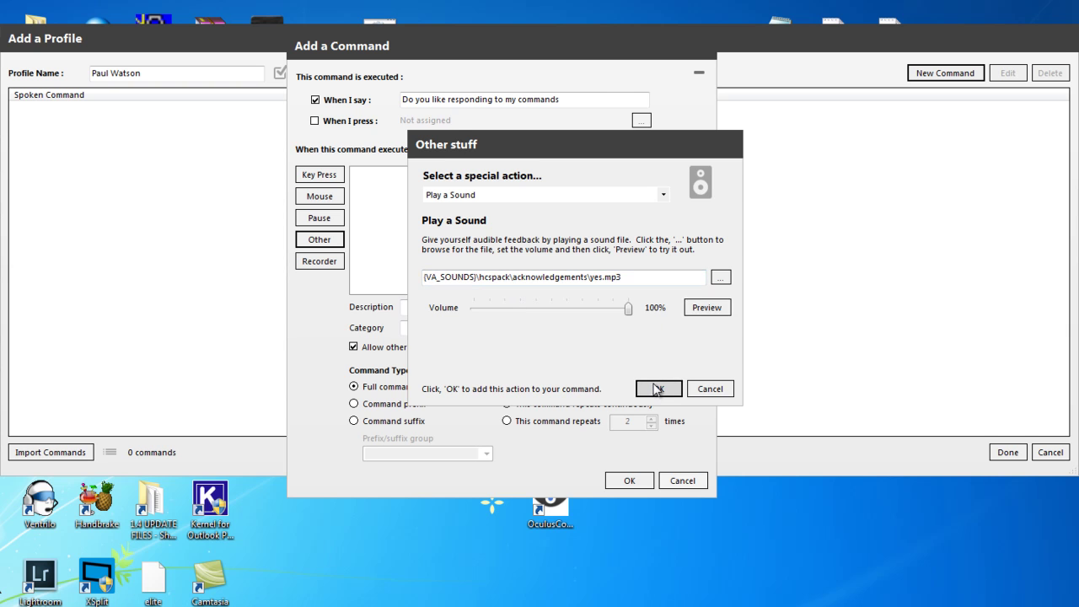
click(417, 307)
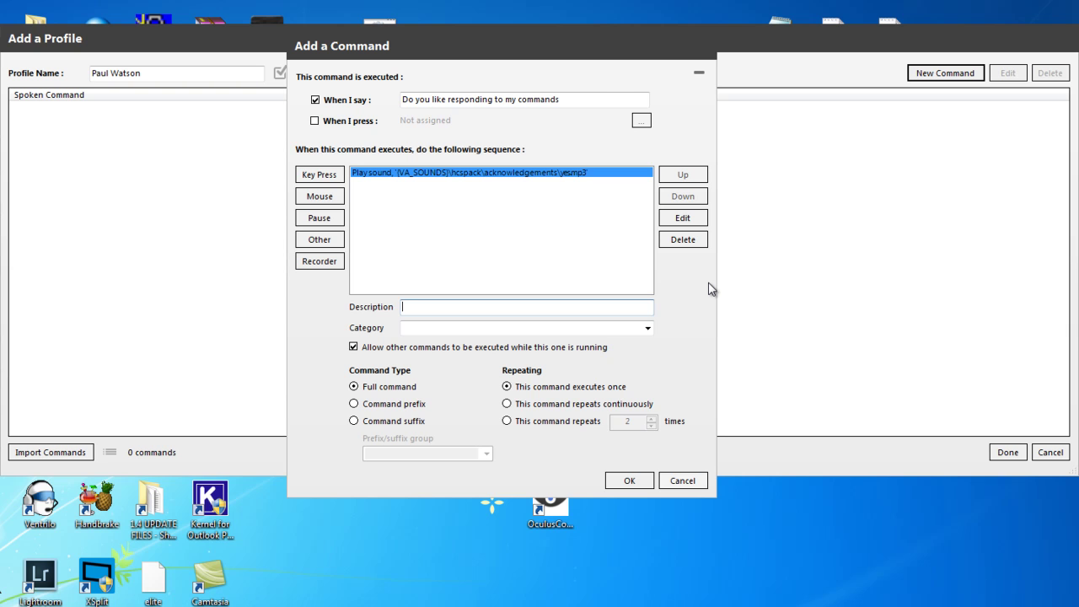
Enter description 'Yes or affirmative' and category 'Acknowledgements', correcting the spelling
text(Yes or affirmative)
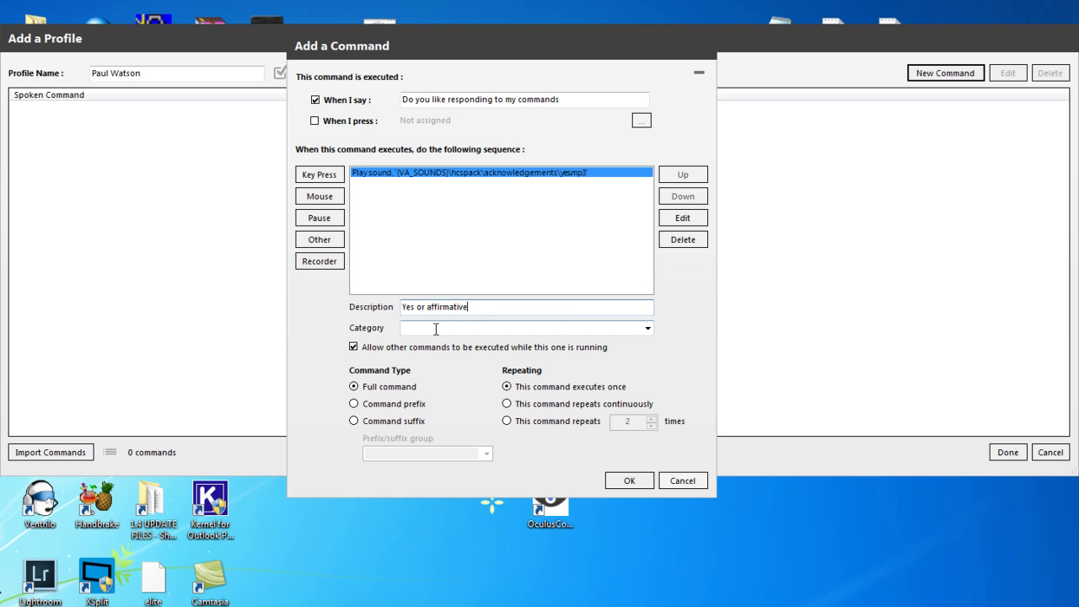
click(436, 328)
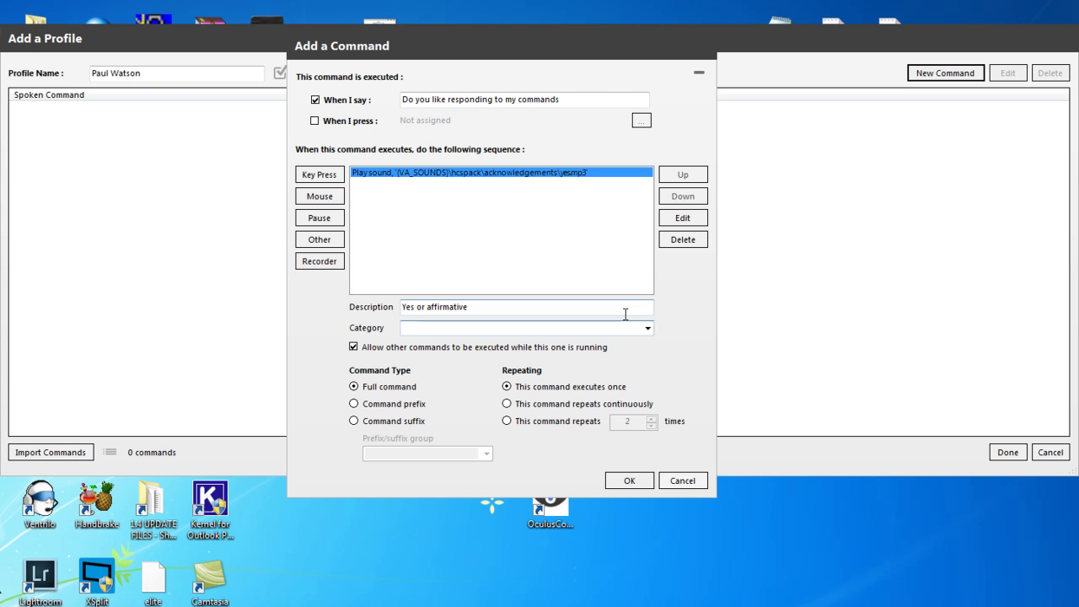
text(Acknowledgments)
click(450, 327)
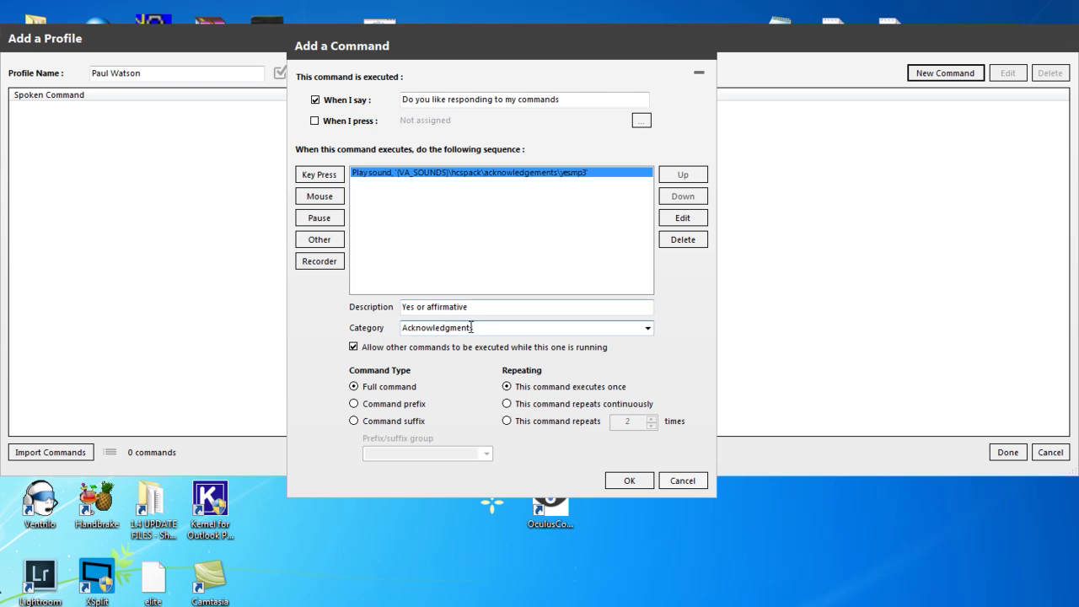
text(e)
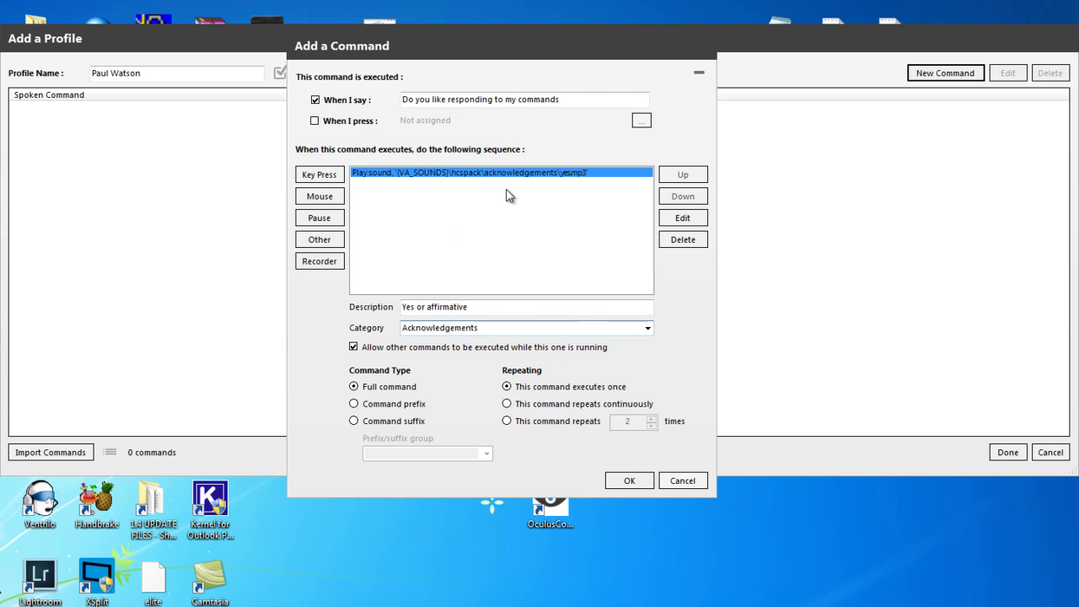
drag(574, 100, 403, 103)
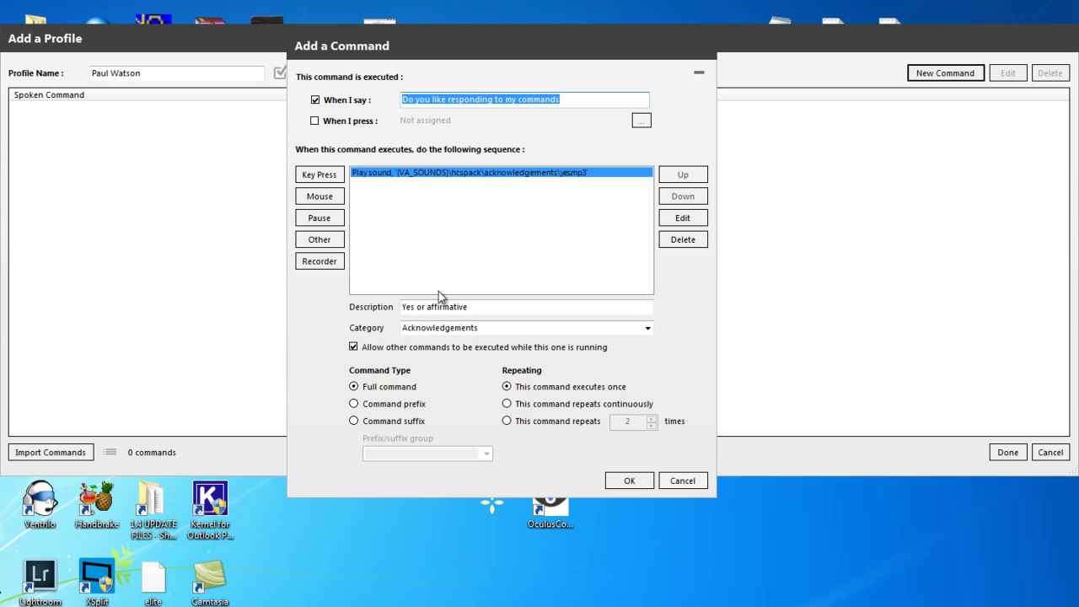
Save the command, then save the new profile holding it
click(641, 481)
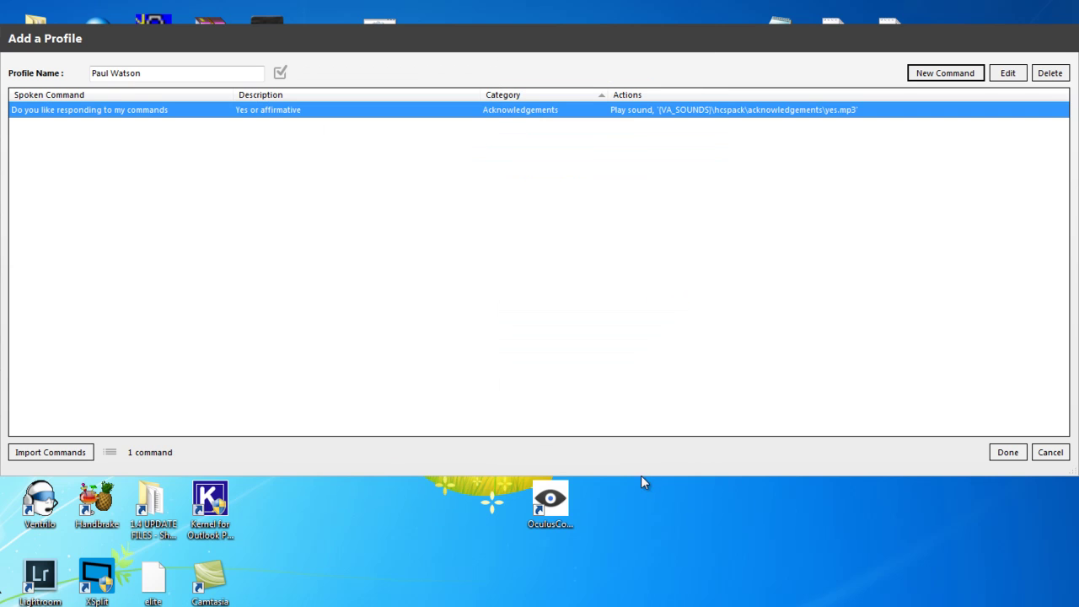
click(1007, 452)
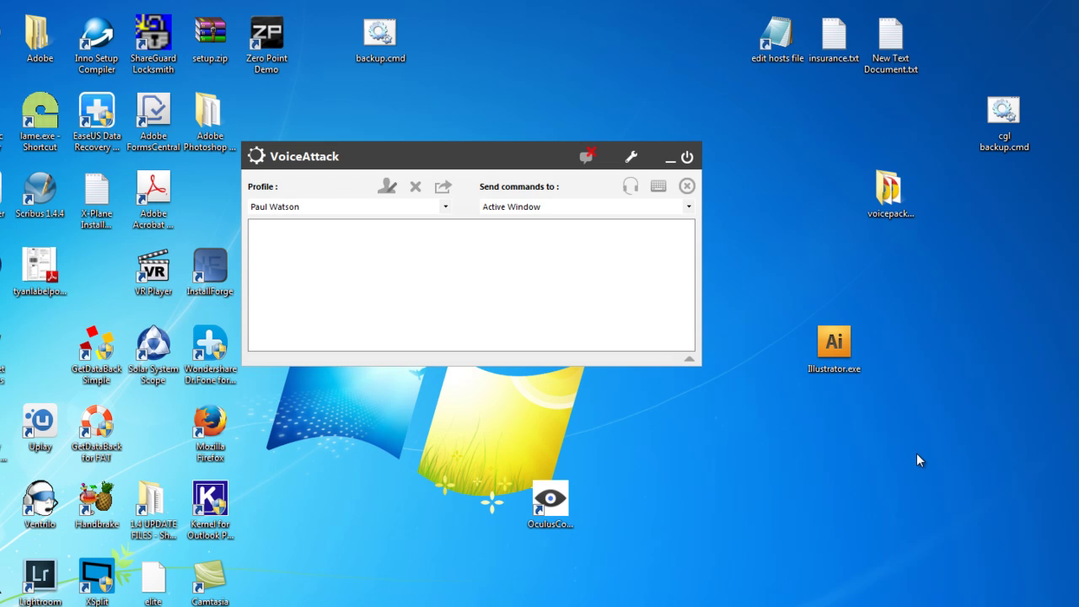